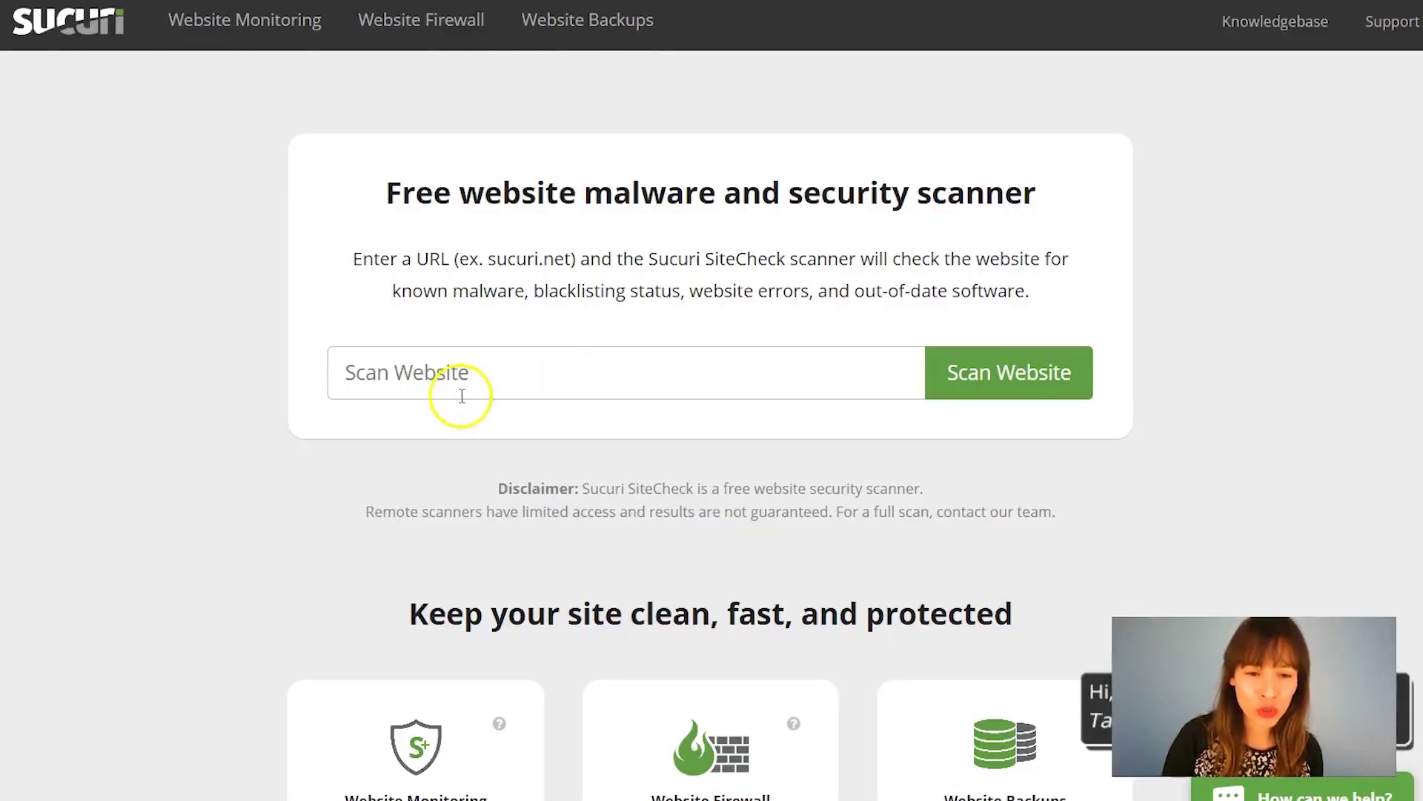
{"action": "left_click", "coordinate": [450, 375]}
{"action": "type", "text": "https://www.nasa.gov/"}
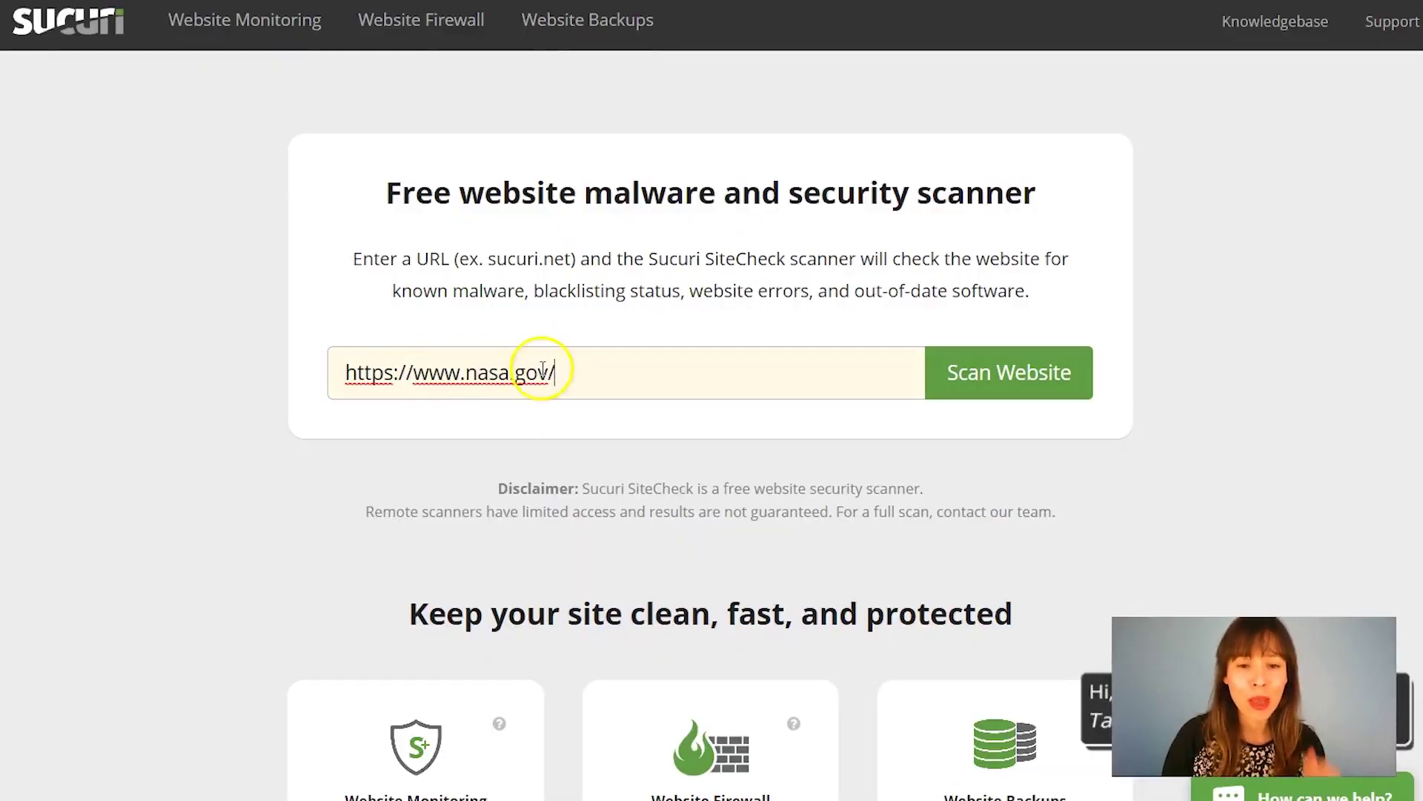
{"action": "left_click", "coordinate": [956, 379]}
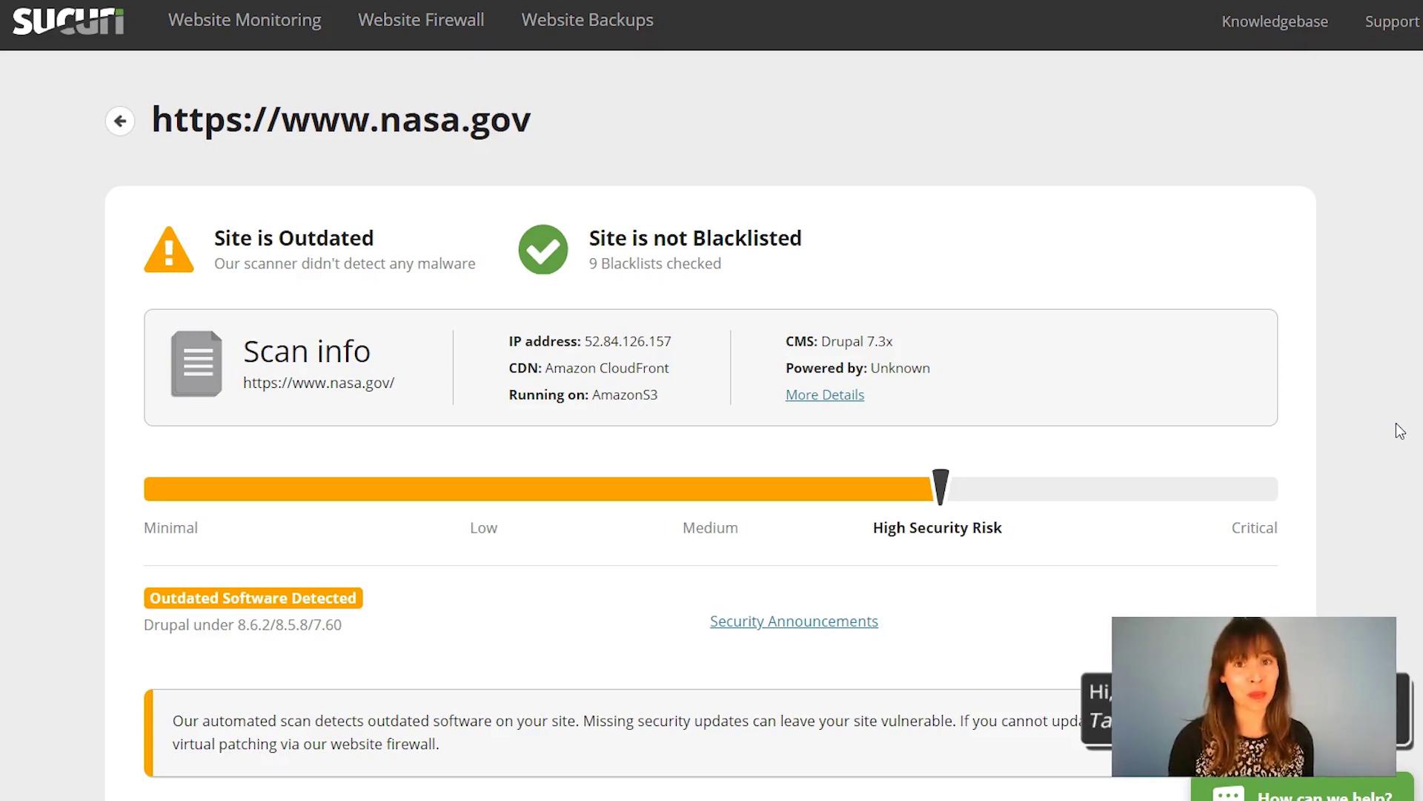
Scroll through the nasa.gov report: outdated Drupal, high risk, three missing security headers.
{"action": "scroll", "coordinate": [1400, 431], "scroll_direction": "down", "scroll_amount": 7}
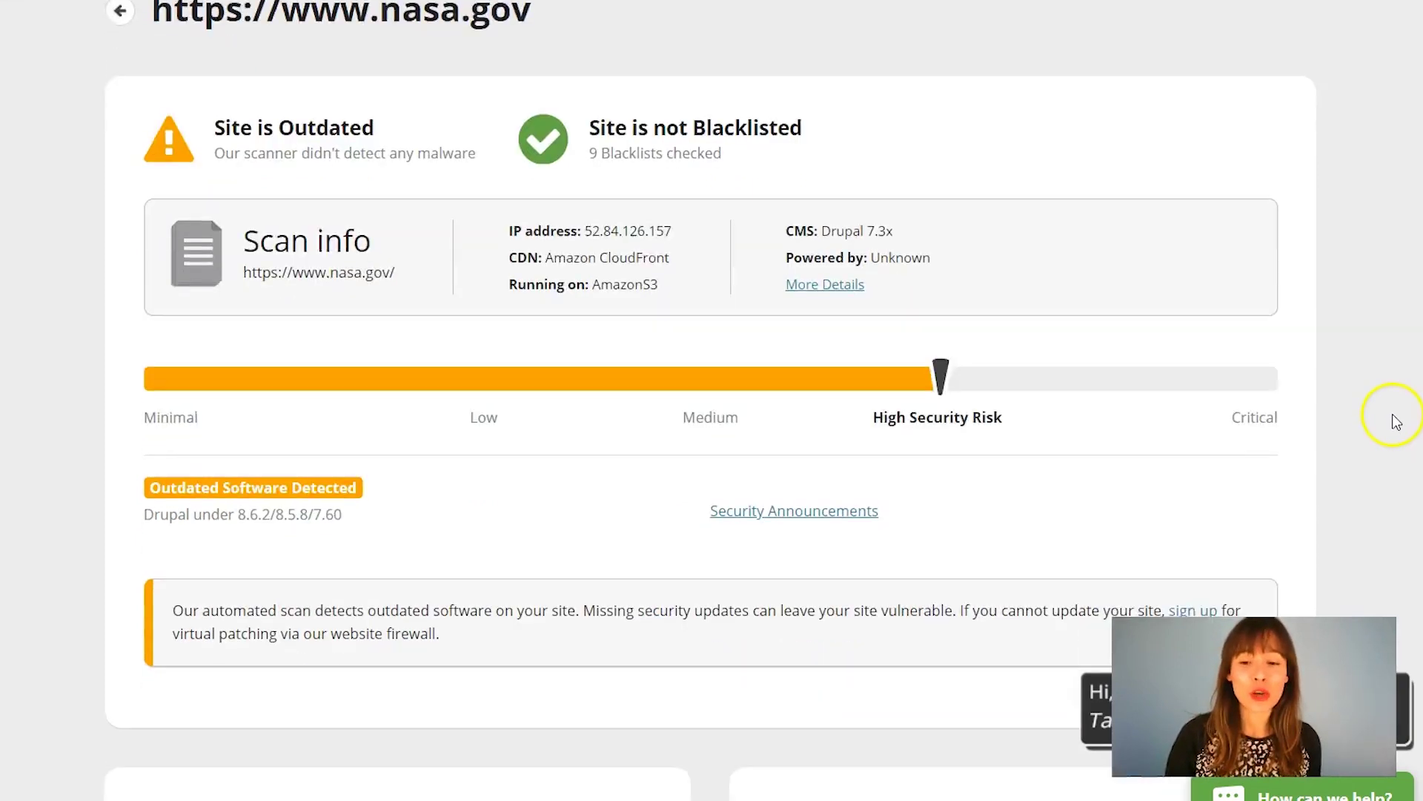
{"action": "scroll", "coordinate": [1400, 420], "scroll_direction": "down", "scroll_amount": 3}
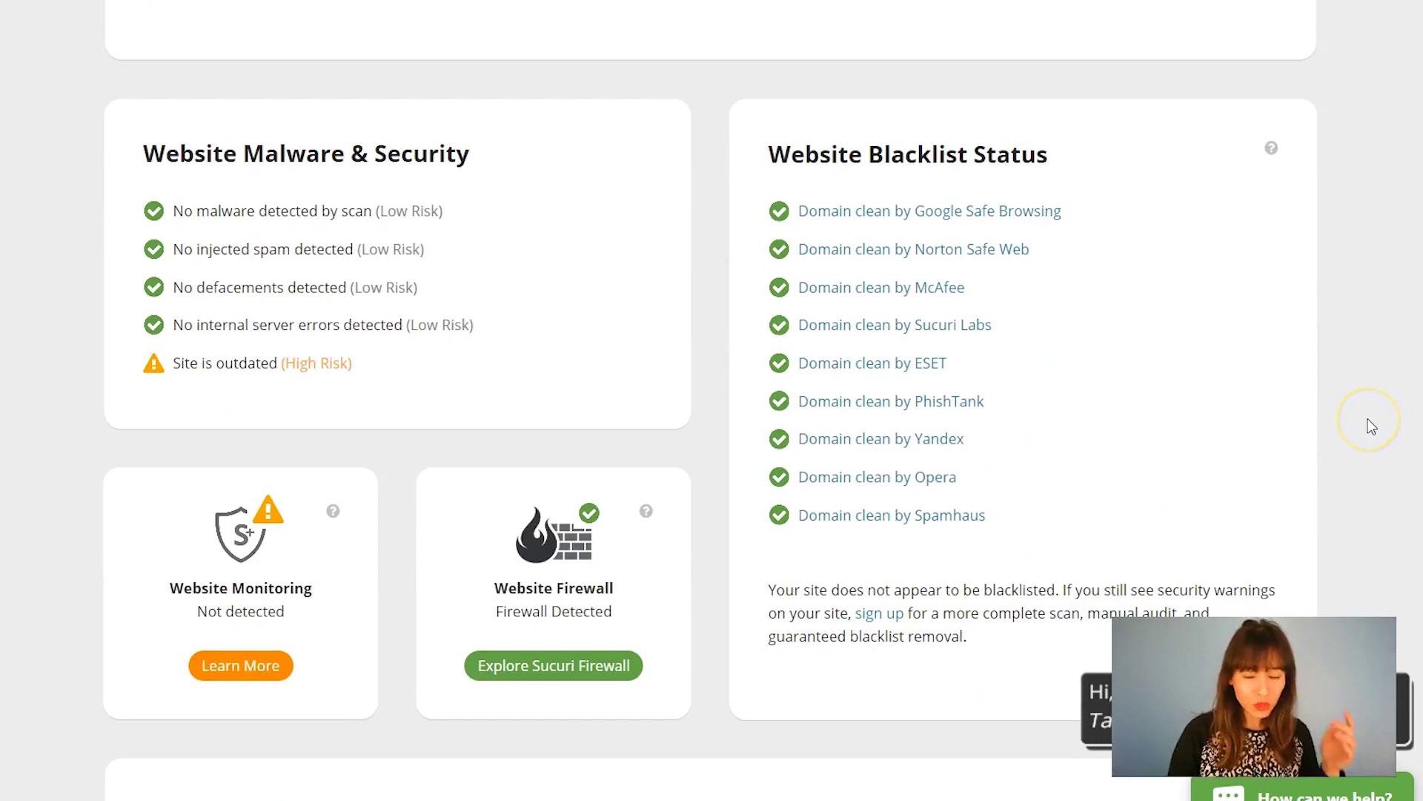
{"action": "scroll", "coordinate": [1371, 426], "scroll_direction": "up", "scroll_amount": 10}
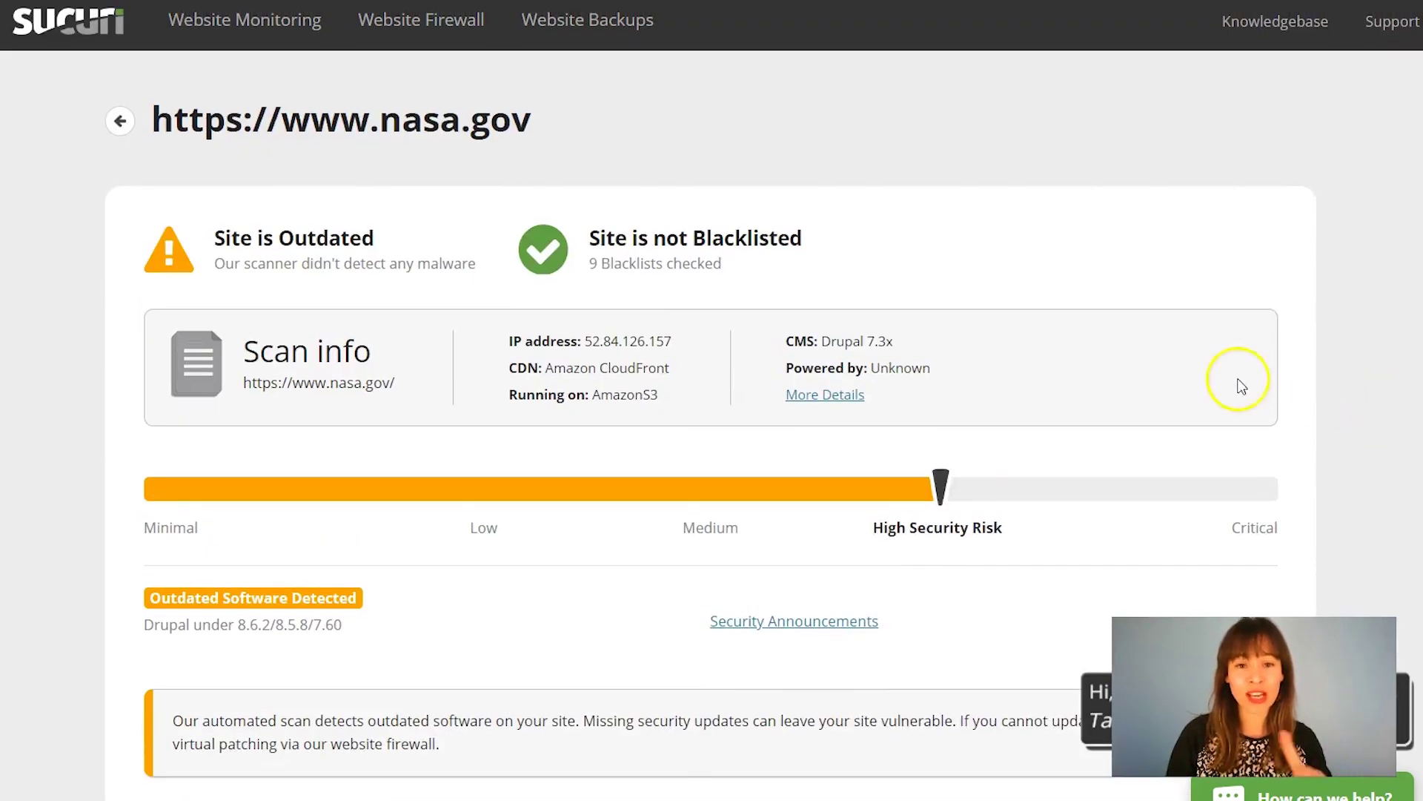
{"action": "scroll", "coordinate": [1260, 384], "scroll_direction": "down", "scroll_amount": 3}
{"action": "scroll", "coordinate": [1252, 385], "scroll_direction": "down", "scroll_amount": 6}
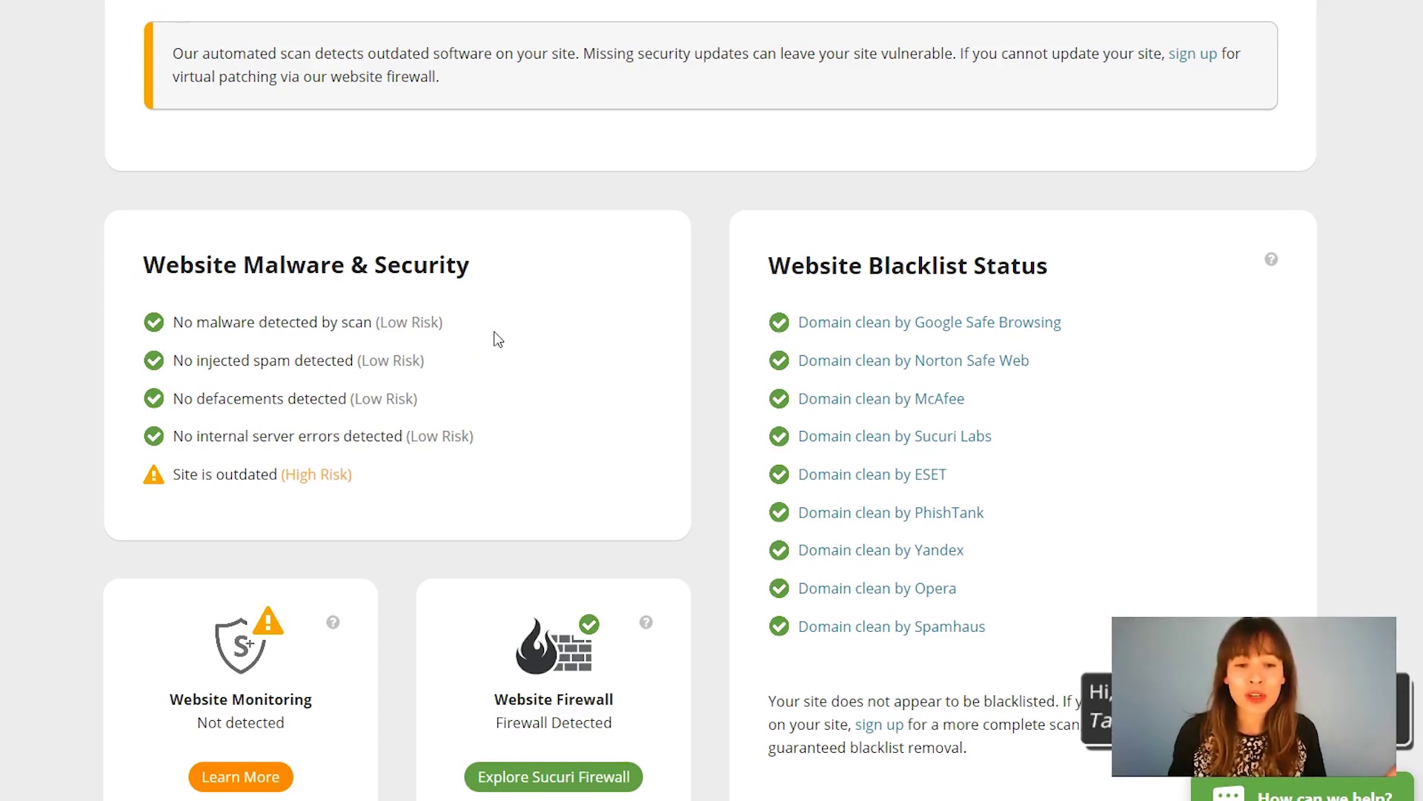
{"action": "scroll", "coordinate": [493, 339], "scroll_direction": "down", "scroll_amount": 11}
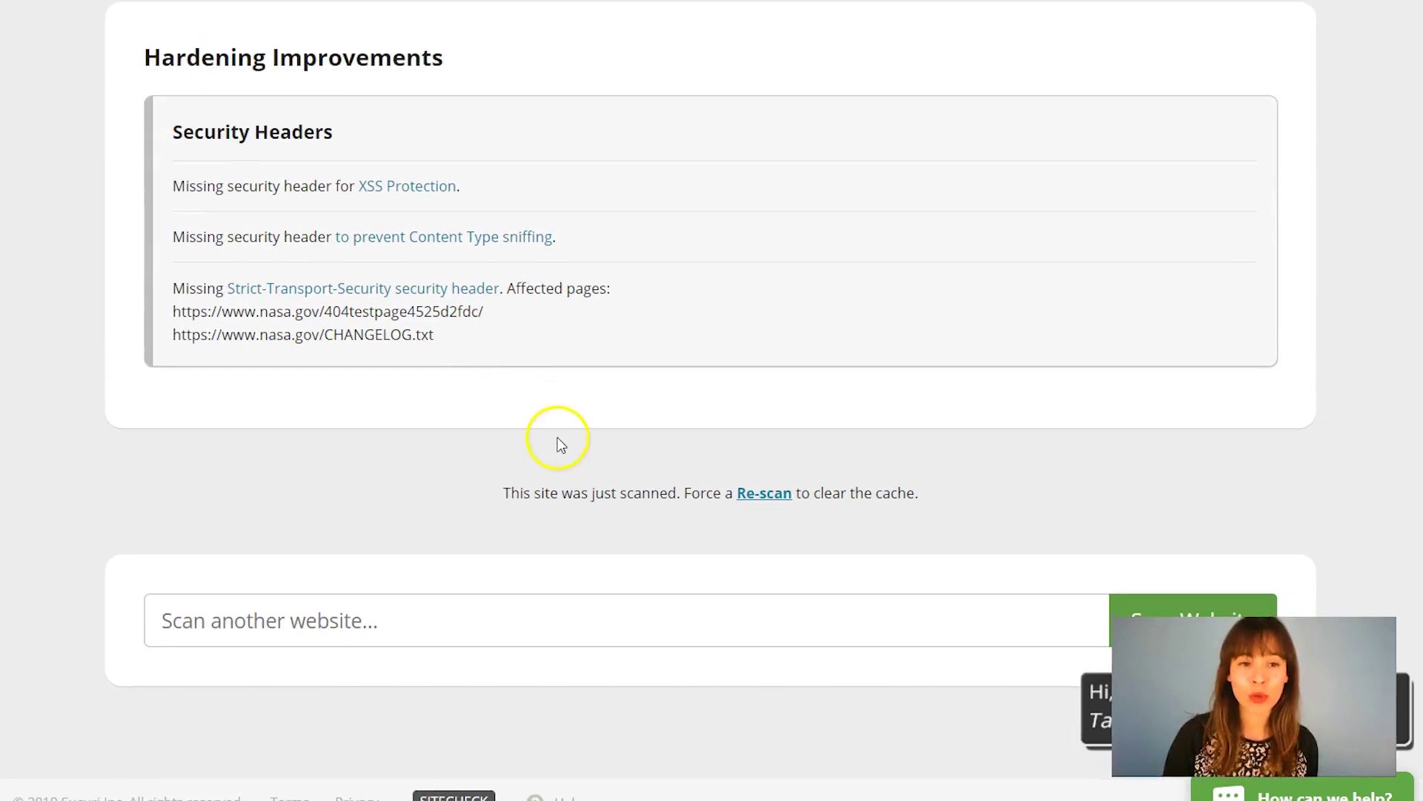
{"action": "scroll", "coordinate": [559, 443], "scroll_direction": "up", "scroll_amount": 18}
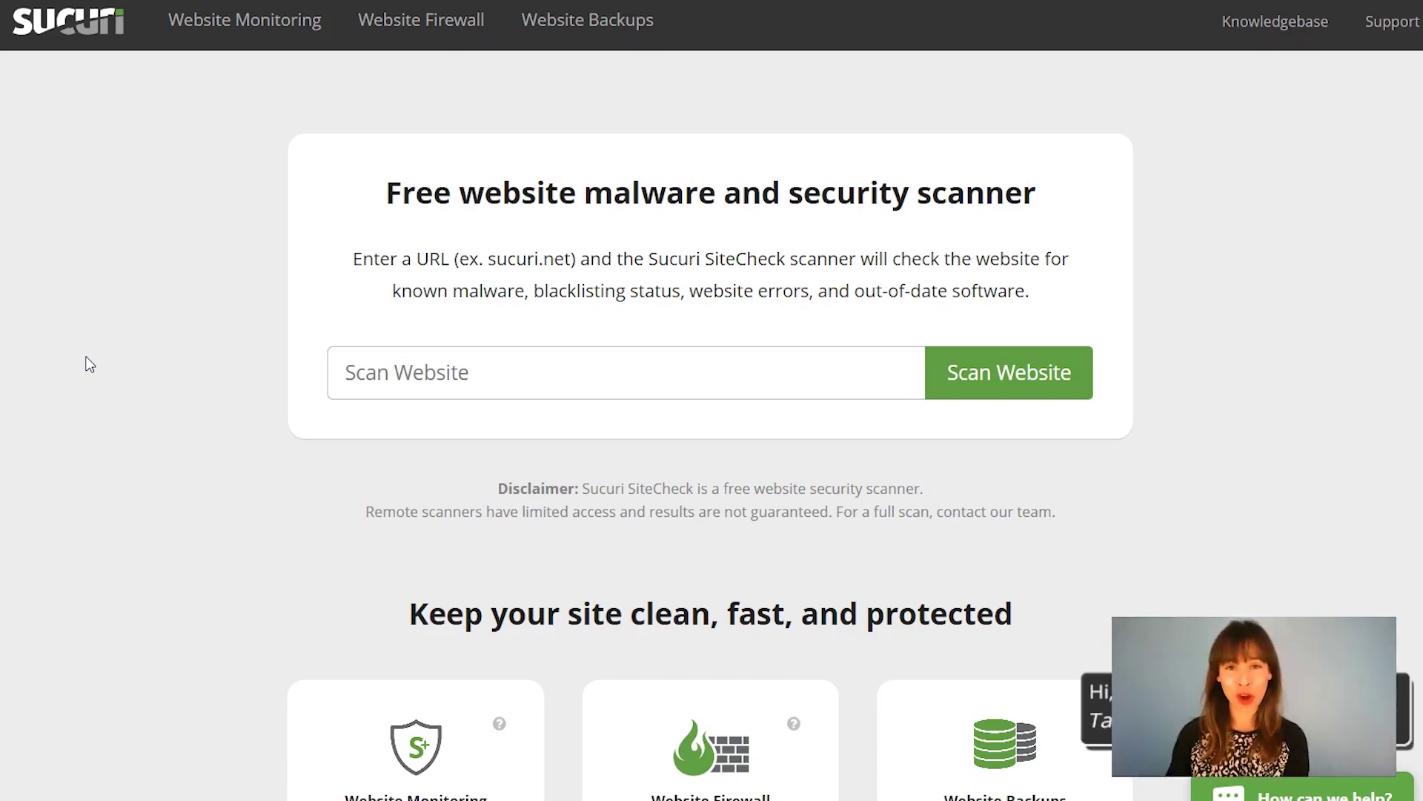
Enter nokjibjib.com in the scan field and run the SiteCheck scan.
{"action": "left_click", "coordinate": [406, 358]}
{"action": "left_click", "coordinate": [408, 371]}
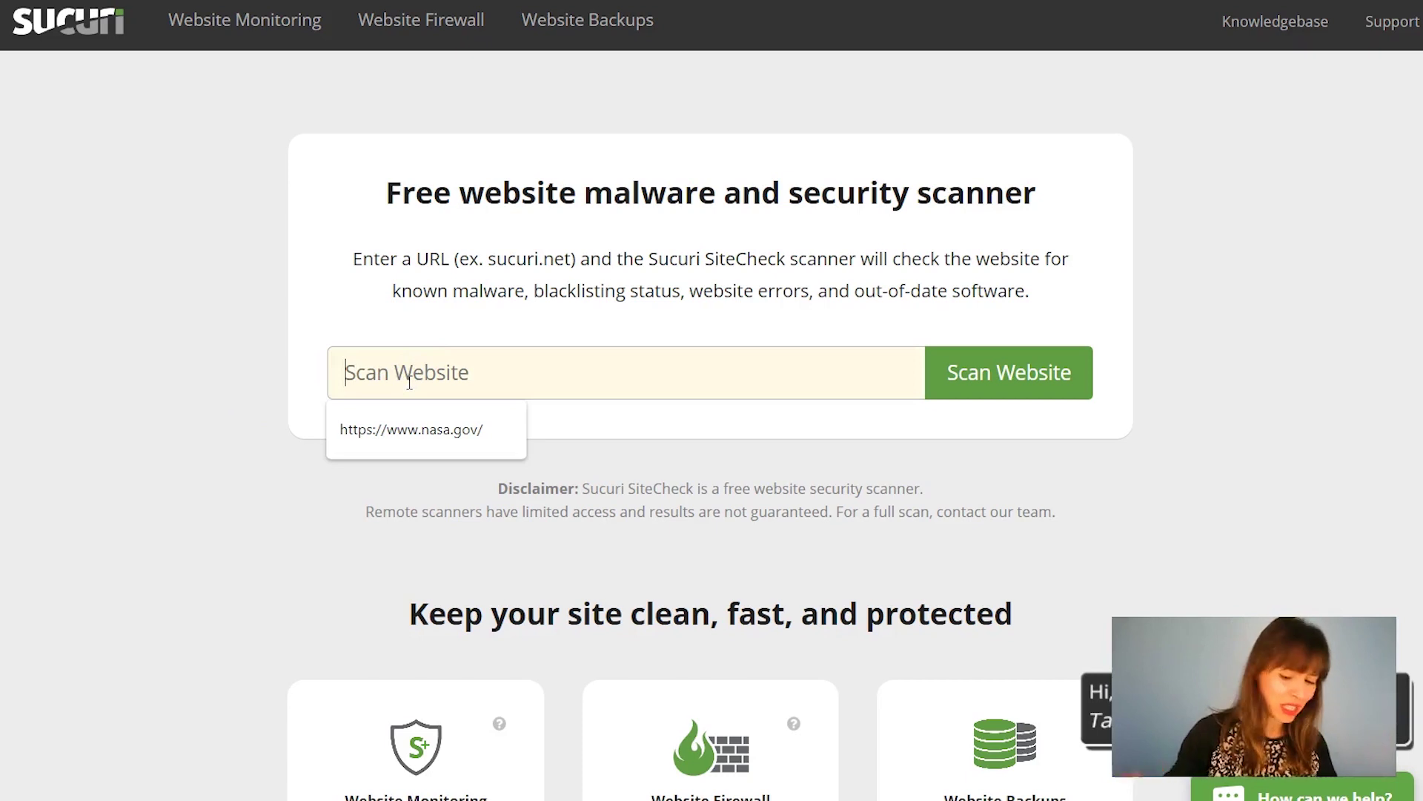
{"action": "type", "text": "no"}
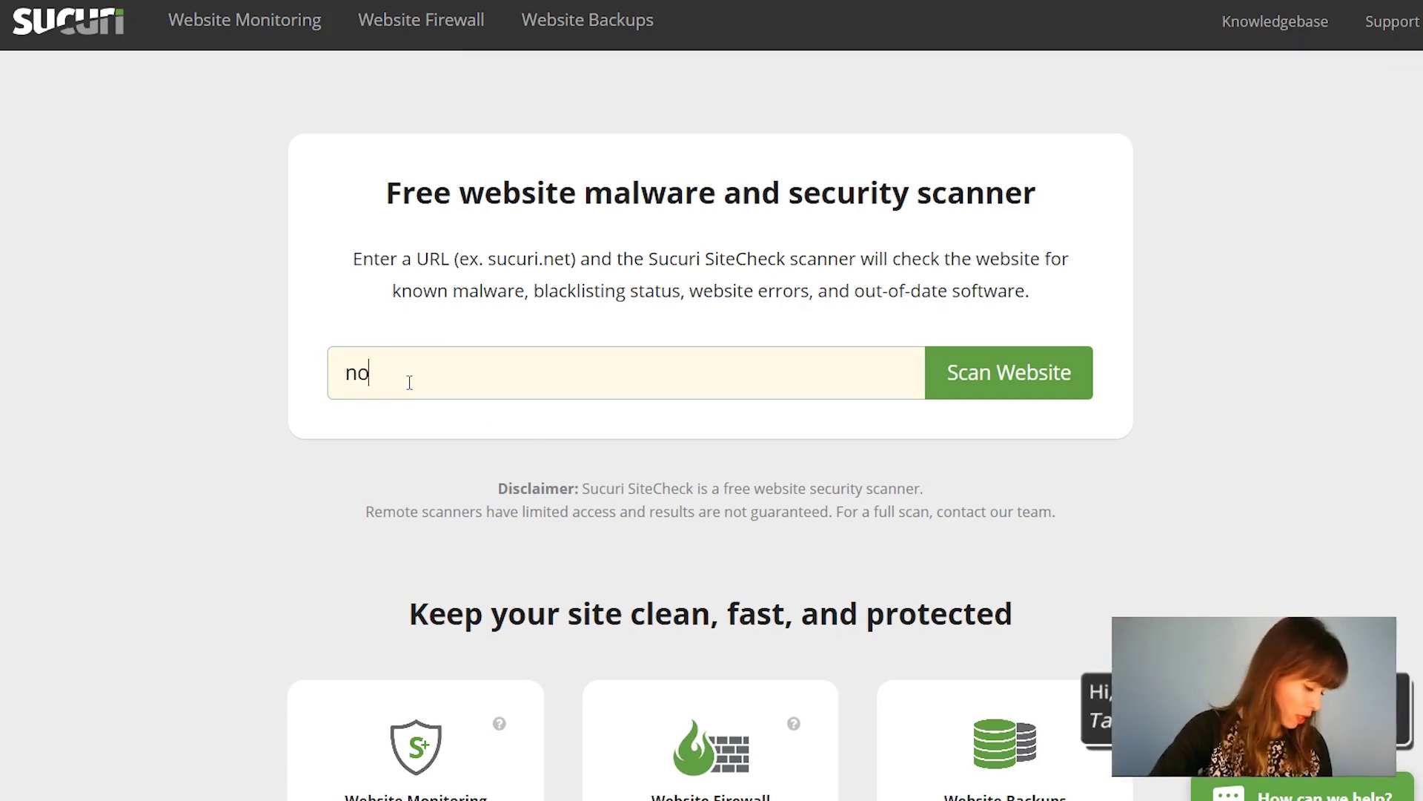
{"action": "type", "text": "kj"}
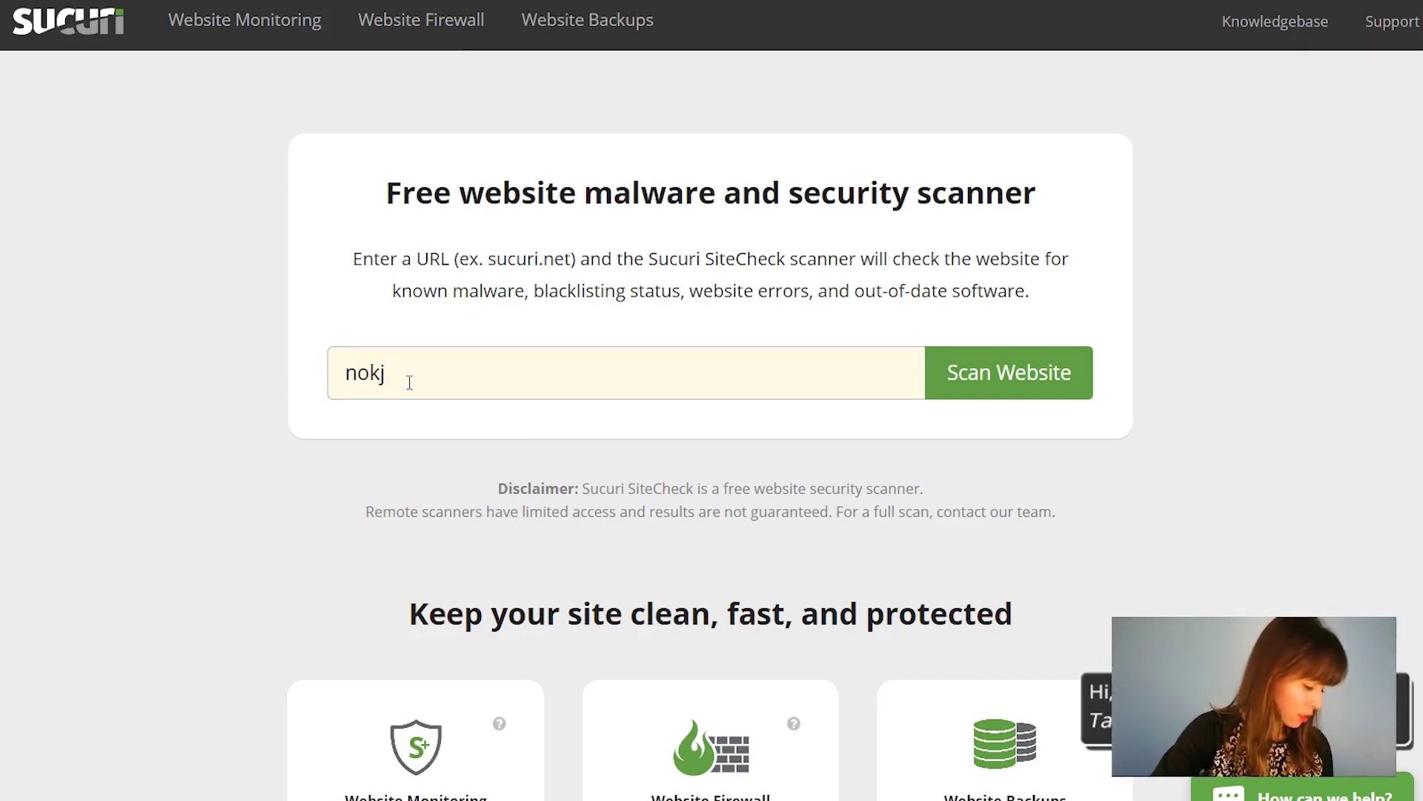
{"action": "type", "text": "ib"}
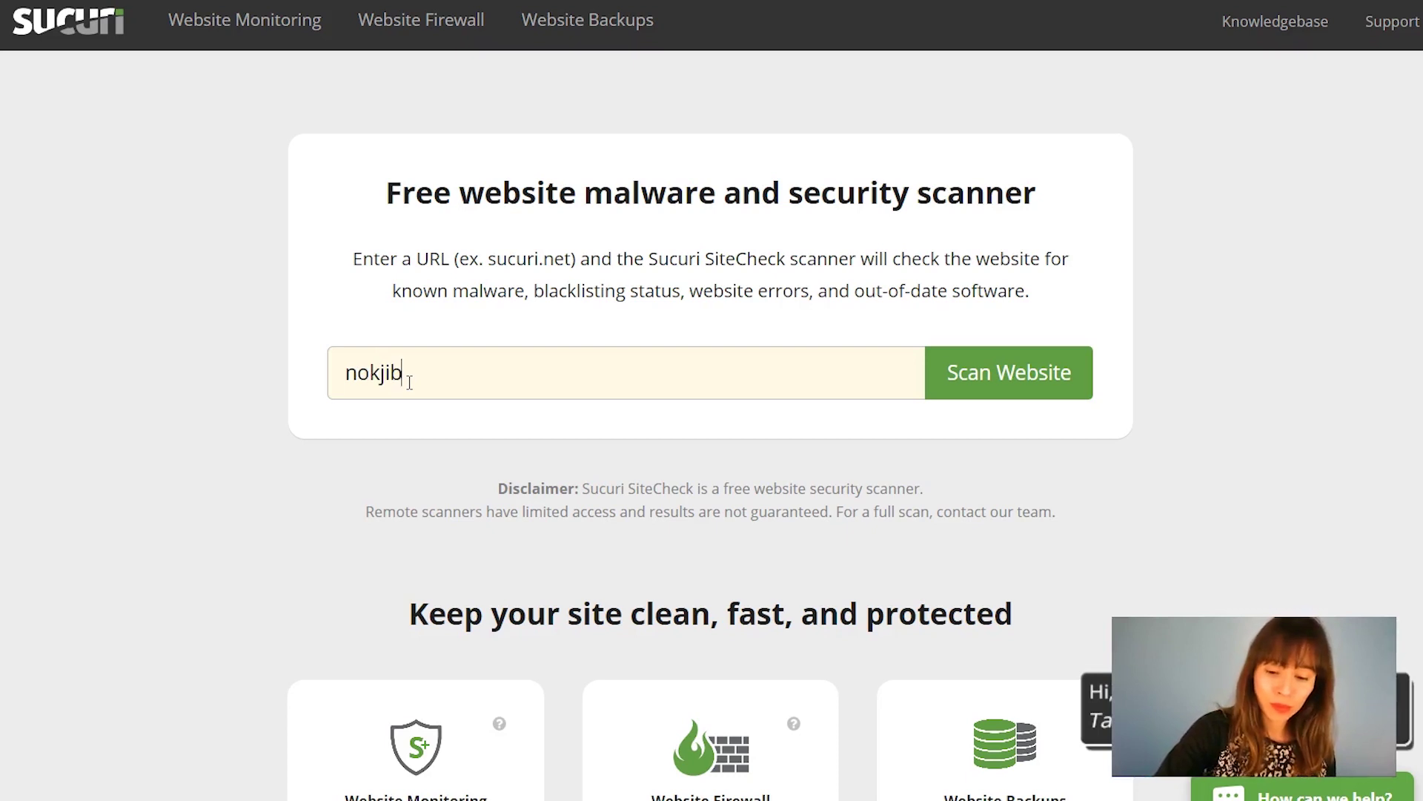
{"action": "type", "text": "jib."}
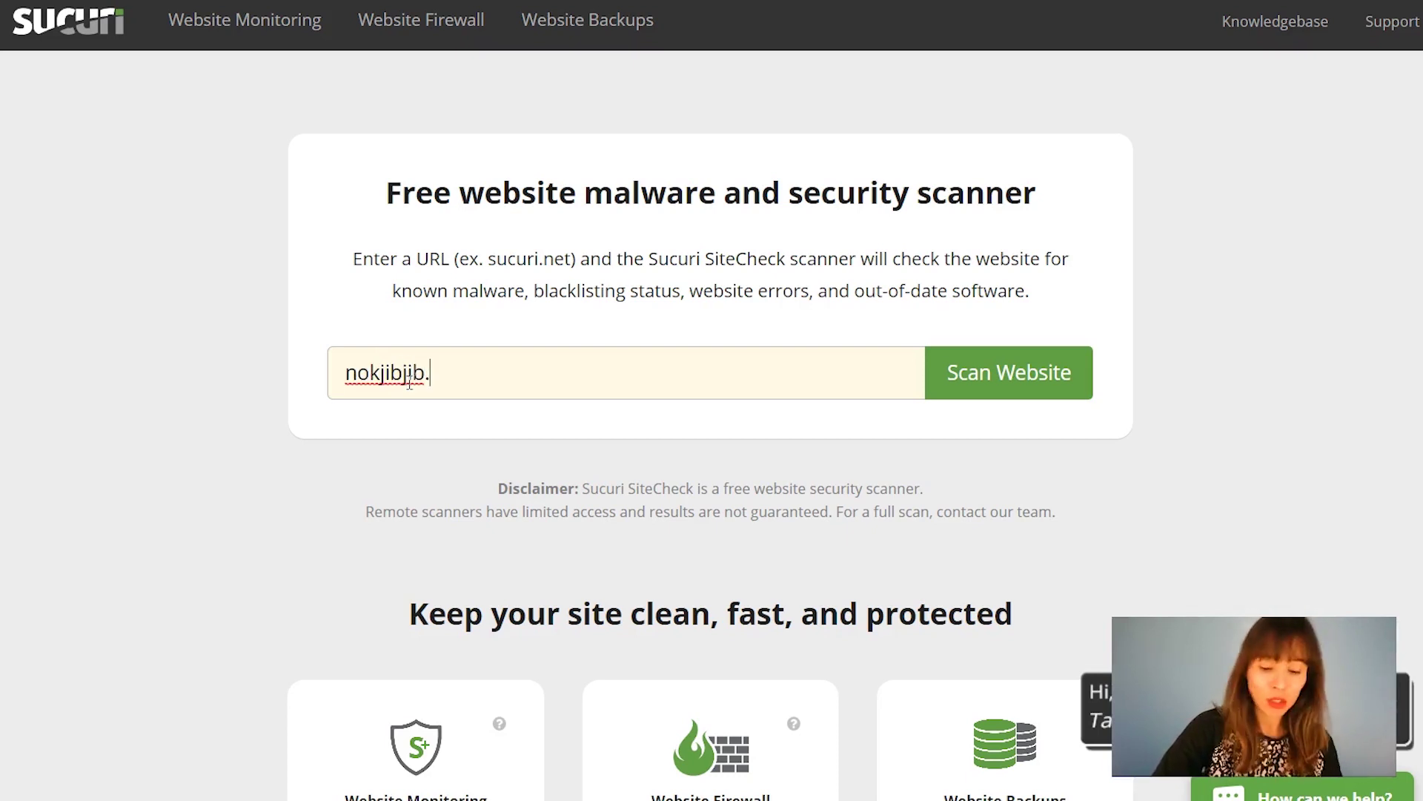
{"action": "type", "text": "com"}
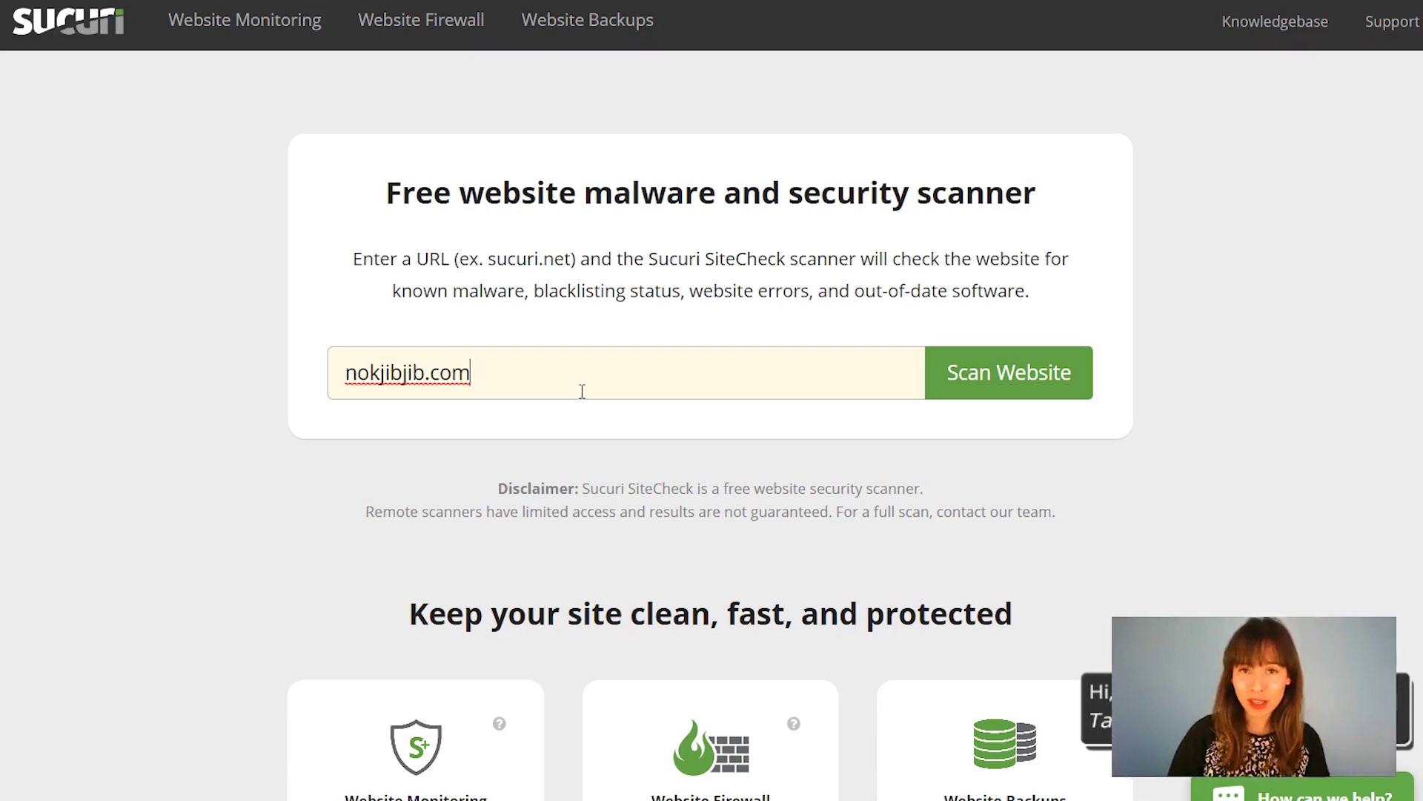
{"action": "left_click", "coordinate": [995, 366]}
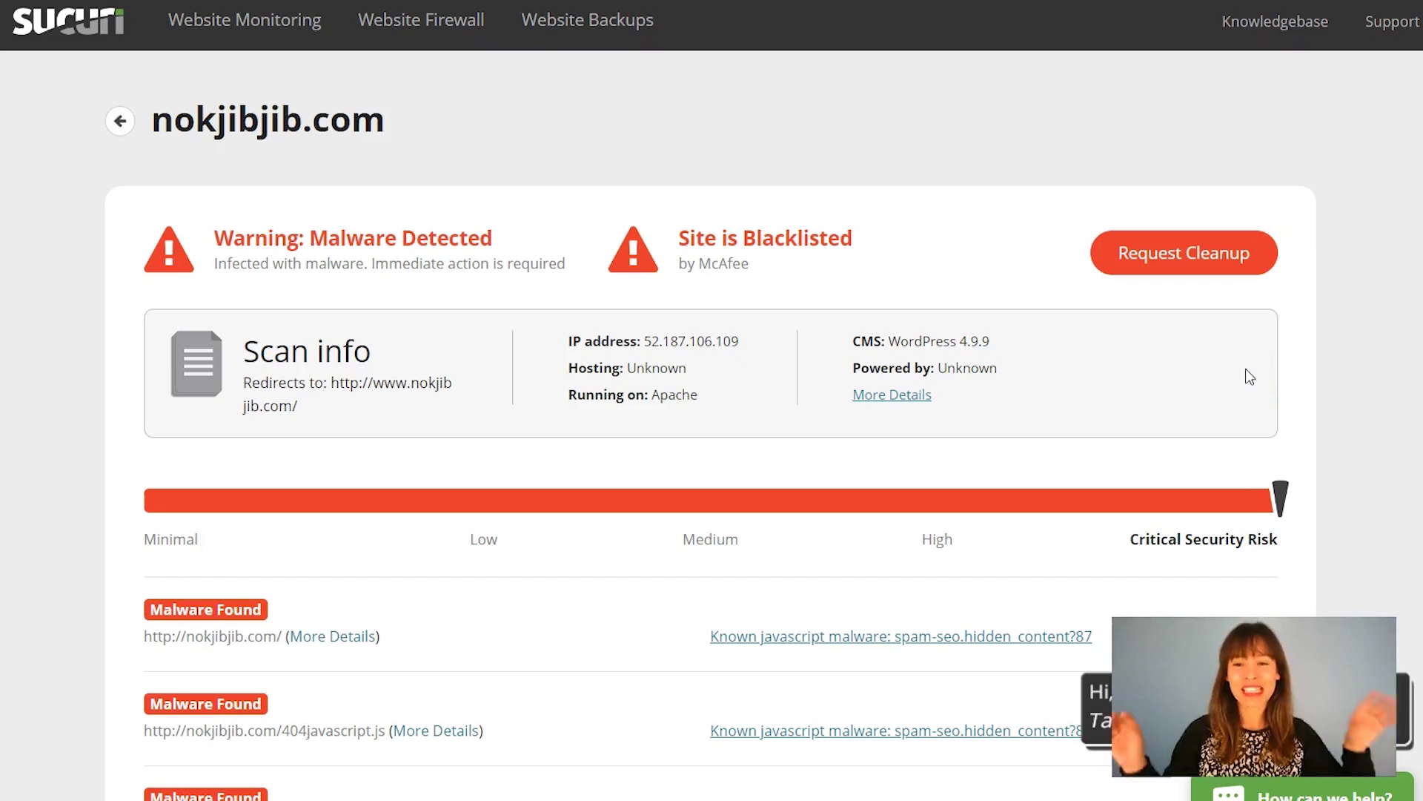
{"action": "left_click", "coordinate": [1309, 395]}
{"action": "scroll", "coordinate": [1327, 369], "scroll_direction": "down", "scroll_amount": 5}
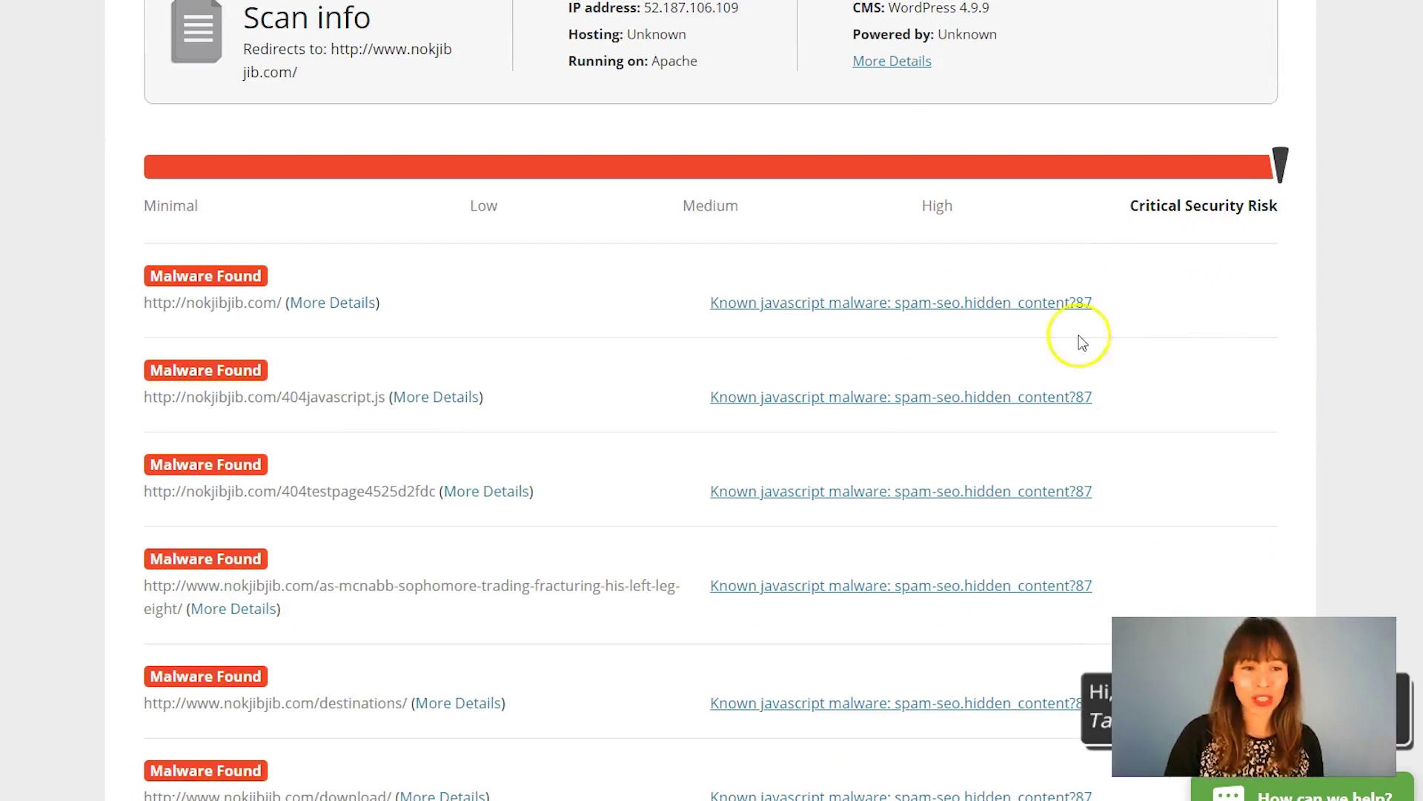
{"action": "scroll", "coordinate": [349, 211], "scroll_direction": "down", "scroll_amount": 3}
{"action": "scroll", "coordinate": [377, 226], "scroll_direction": "down", "scroll_amount": 15}
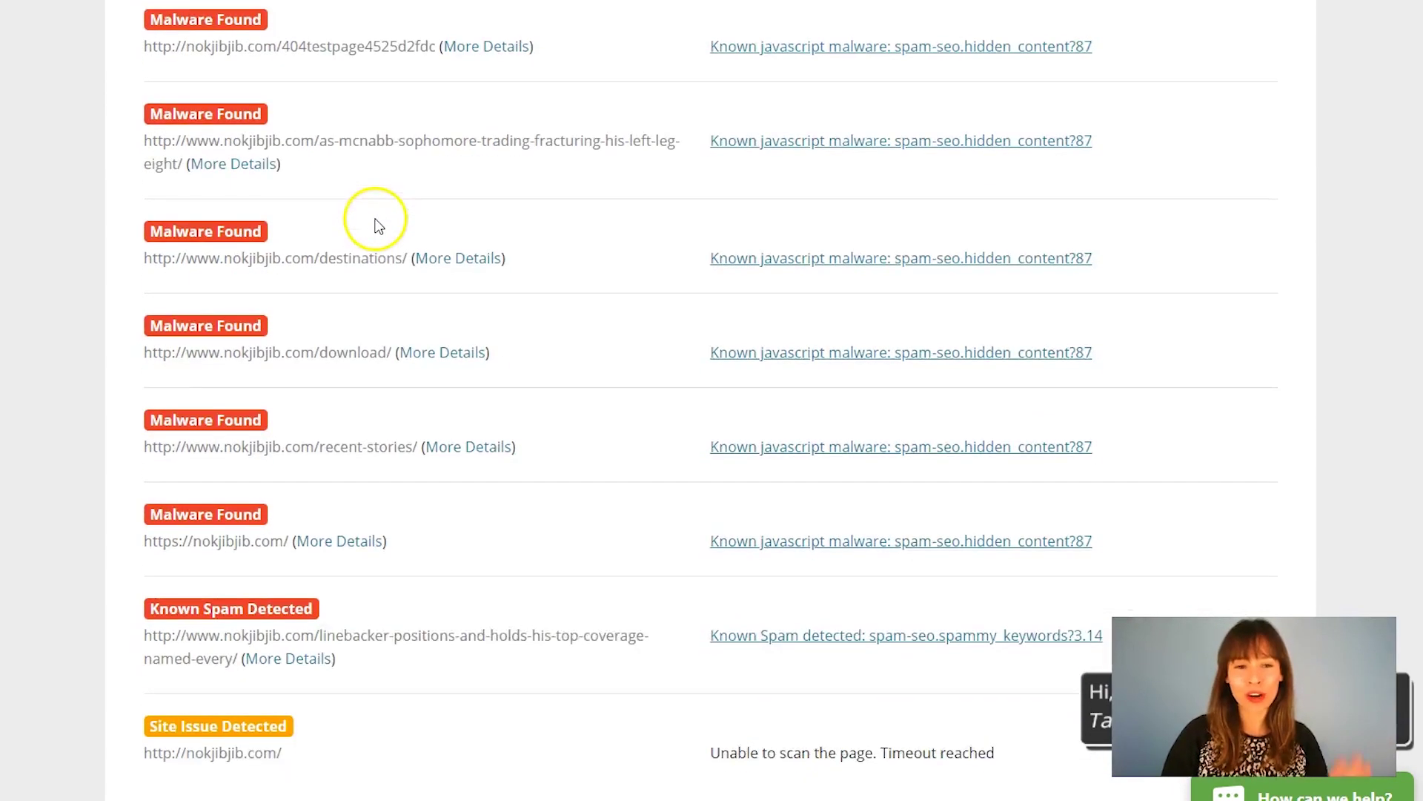
{"action": "scroll", "coordinate": [385, 234], "scroll_direction": "up", "scroll_amount": 20}
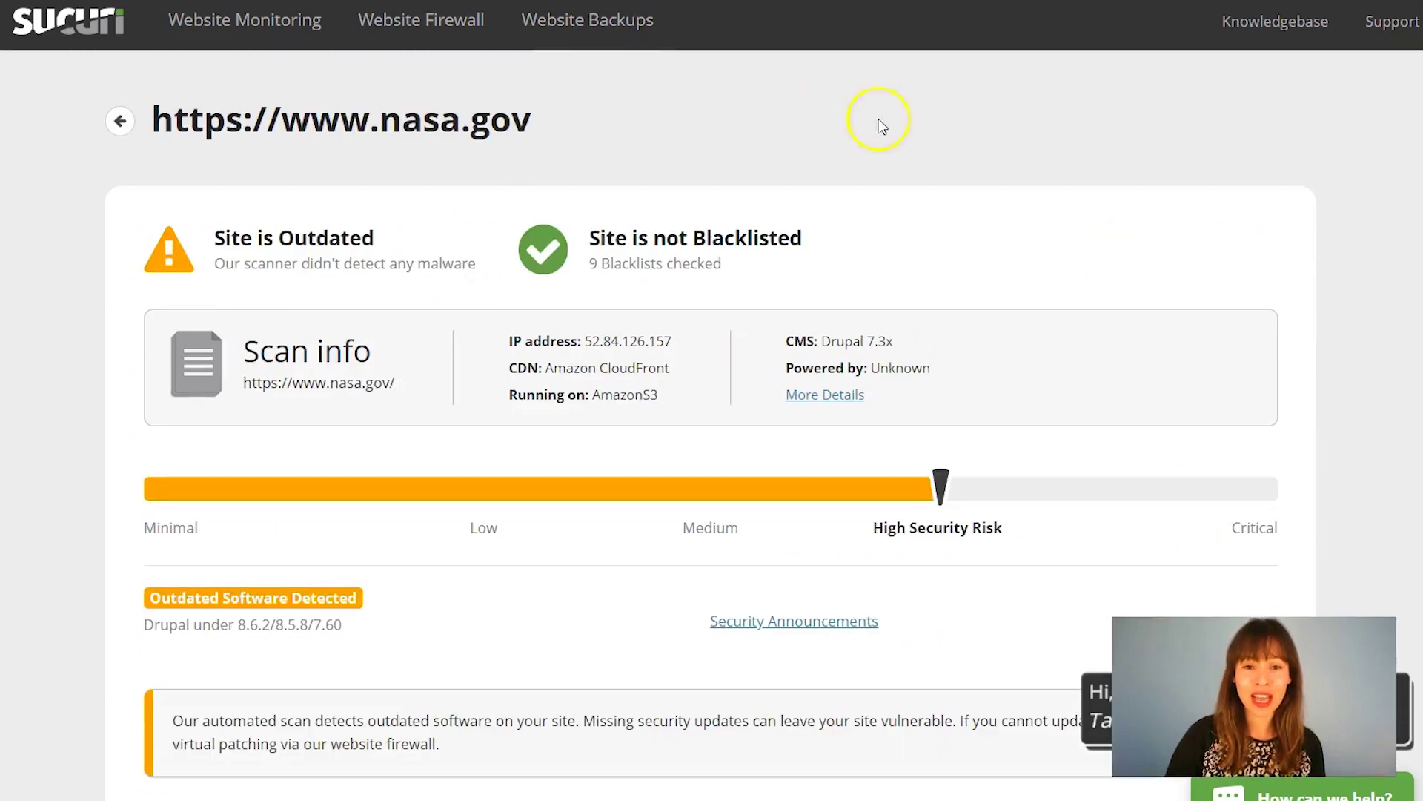
{"action": "scroll", "coordinate": [1083, 178], "scroll_direction": "down", "scroll_amount": 13}
{"action": "scroll", "coordinate": [1082, 191], "scroll_direction": "down", "scroll_amount": 5}
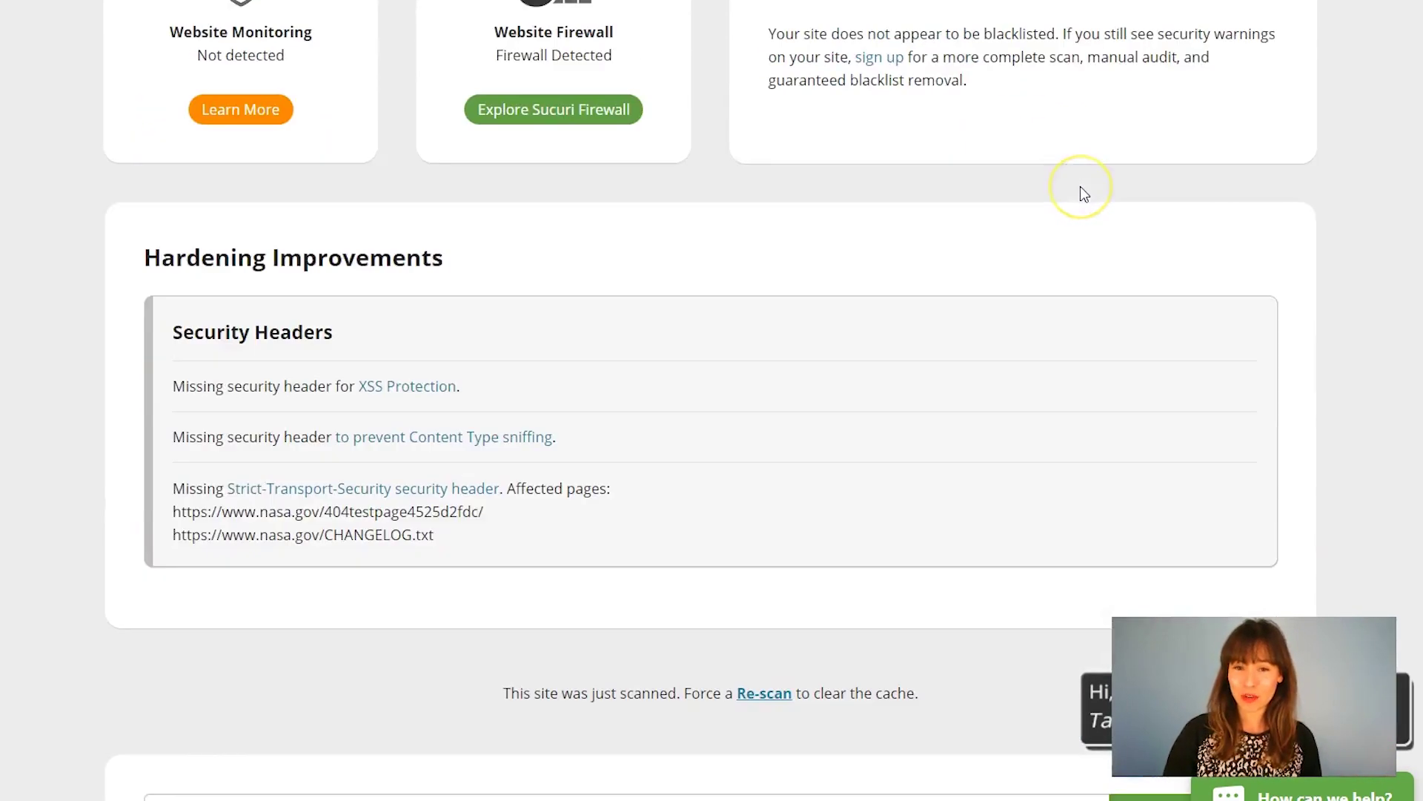
{"action": "scroll", "coordinate": [1083, 191], "scroll_direction": "up", "scroll_amount": 18}
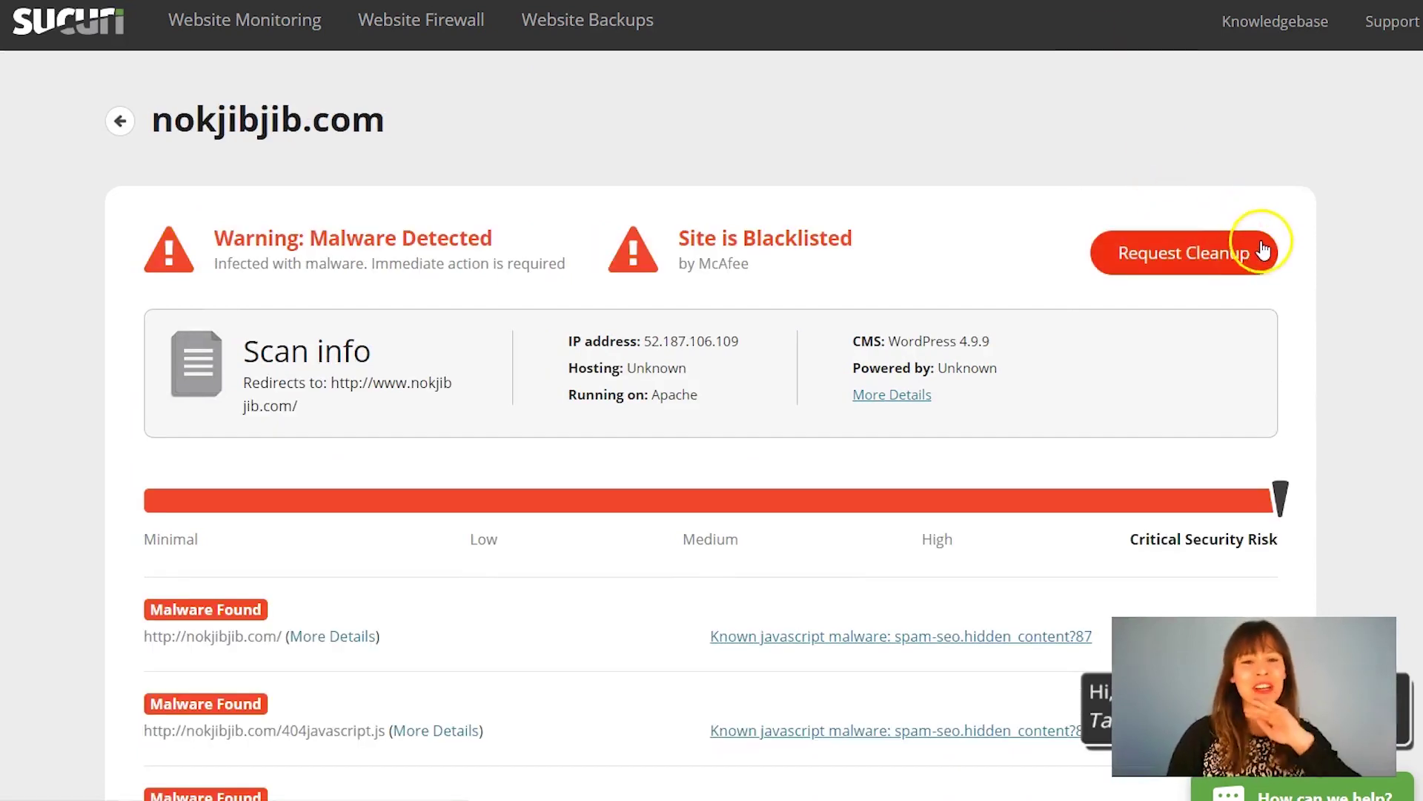
{"action": "scroll", "coordinate": [1293, 203], "scroll_direction": "down", "scroll_amount": 10}
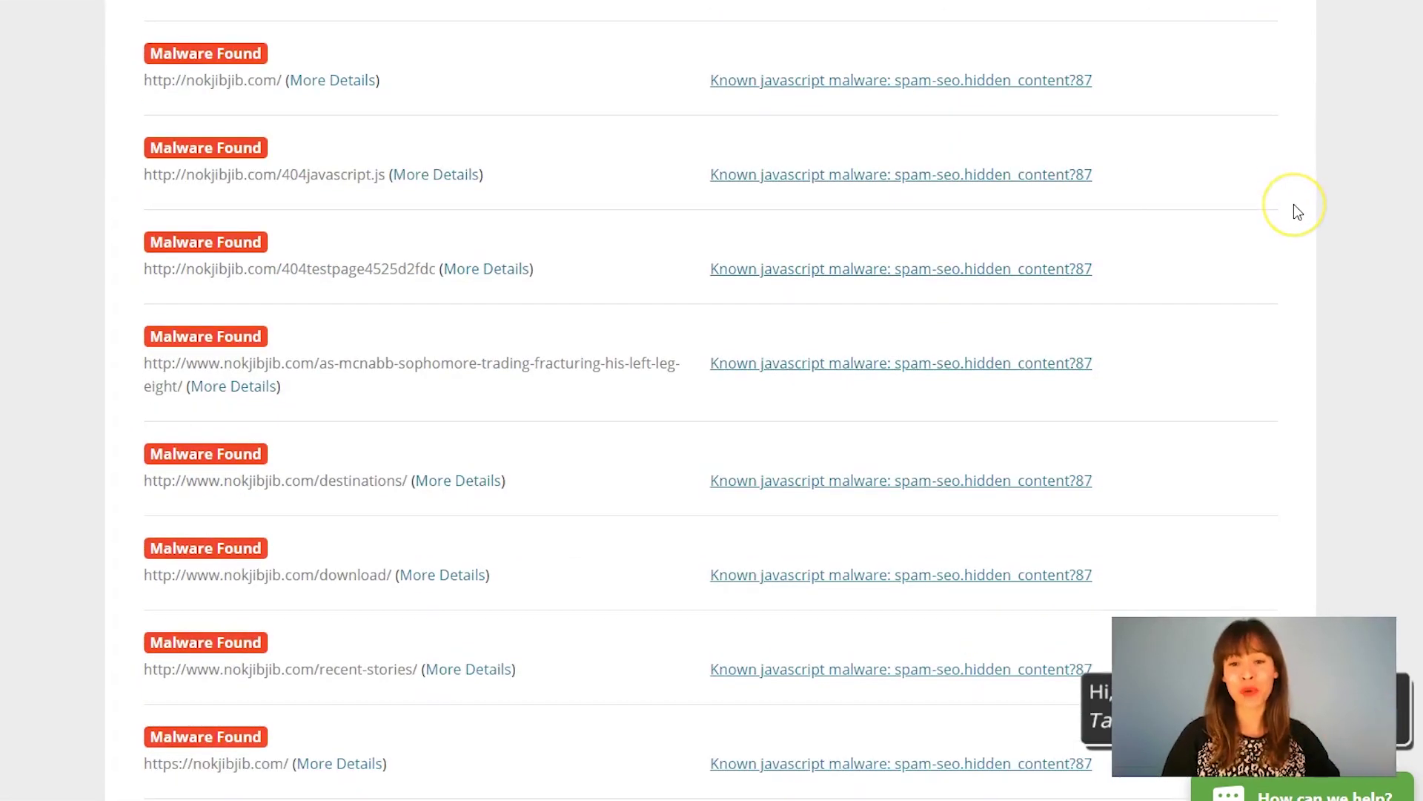
{"action": "scroll", "coordinate": [1294, 204], "scroll_direction": "down", "scroll_amount": 8}
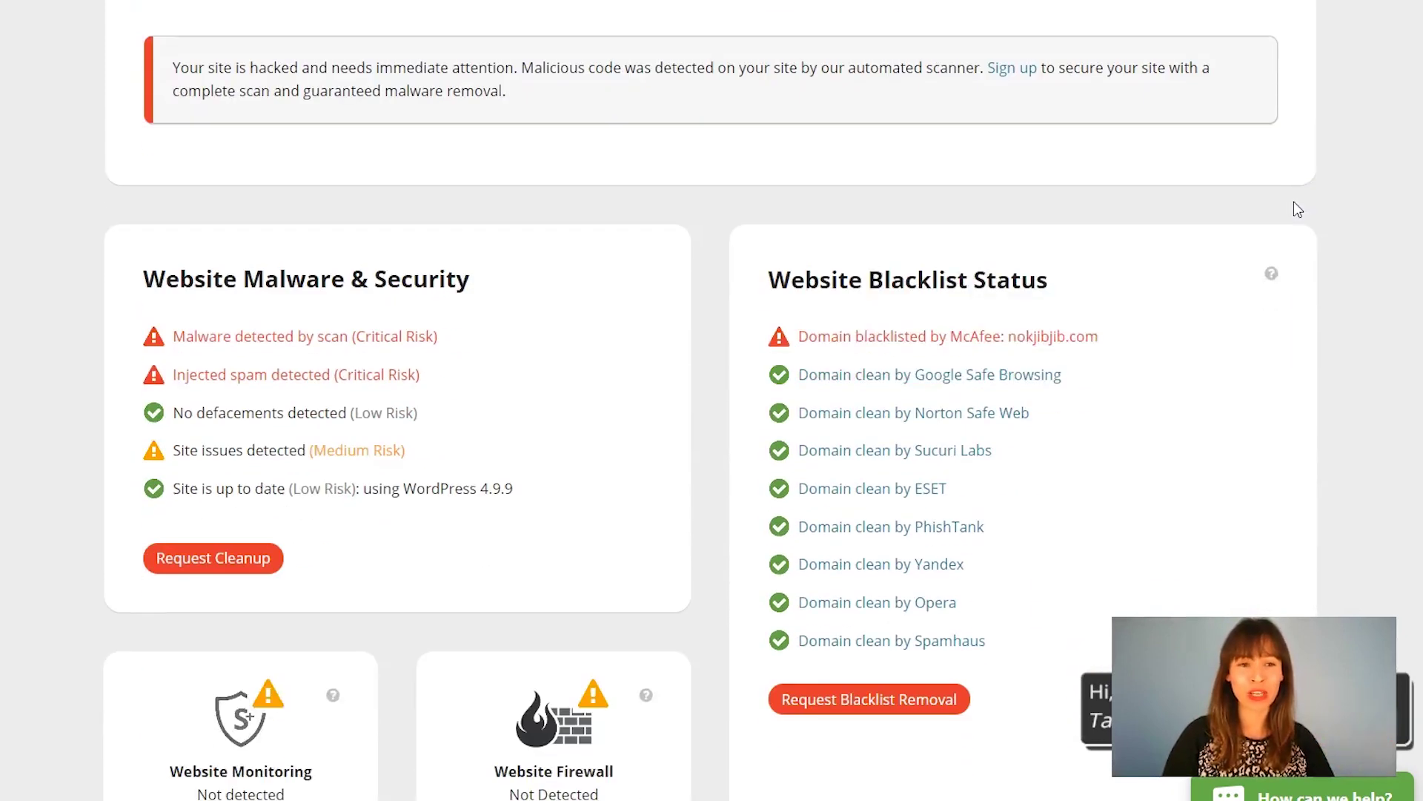
{"action": "scroll", "coordinate": [1293, 204], "scroll_direction": "down", "scroll_amount": 4}
{"action": "scroll", "coordinate": [1290, 215], "scroll_direction": "up", "scroll_amount": 20}
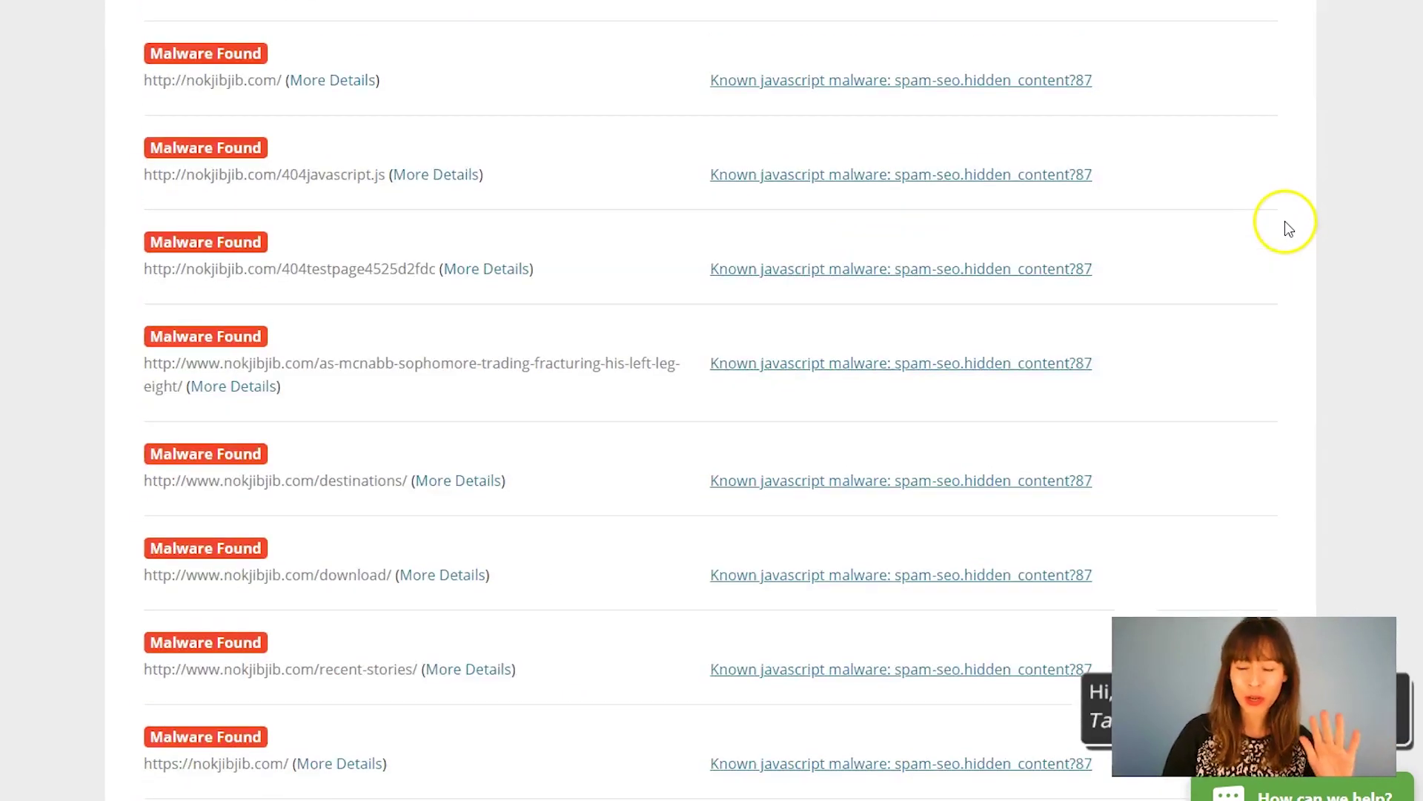